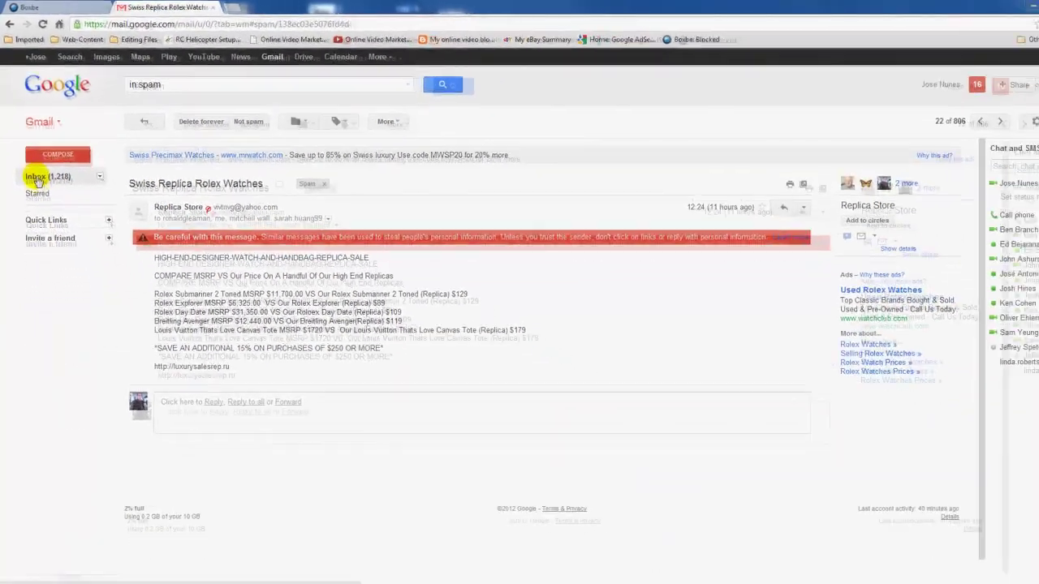
Return to the Gmail inbox, expand the folder list and look through the messages in the Spam folder.
{"action": "left_click", "coordinate": [46, 222]}
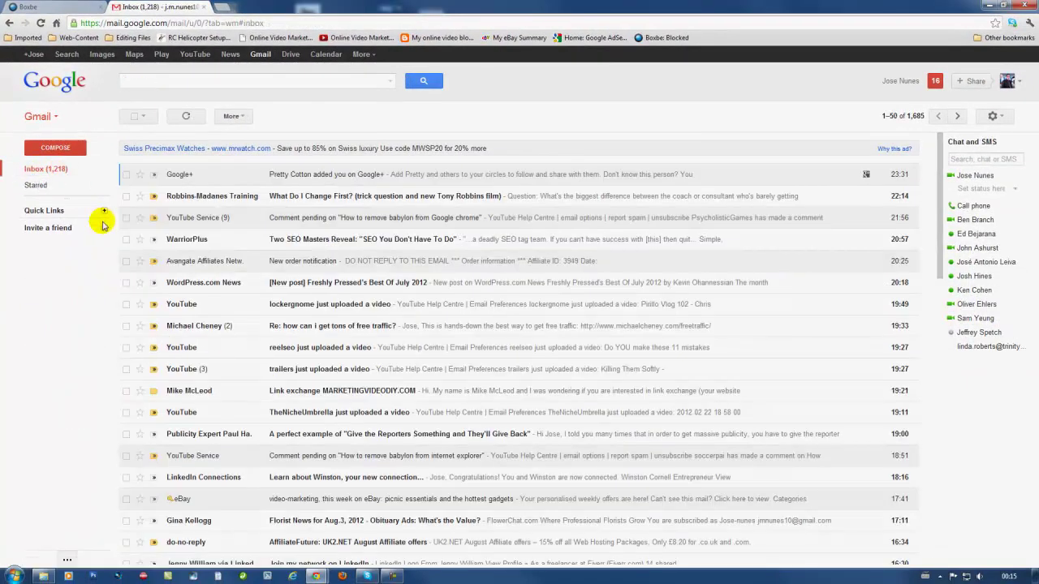
{"action": "mouse_move", "coordinate": [95, 188]}
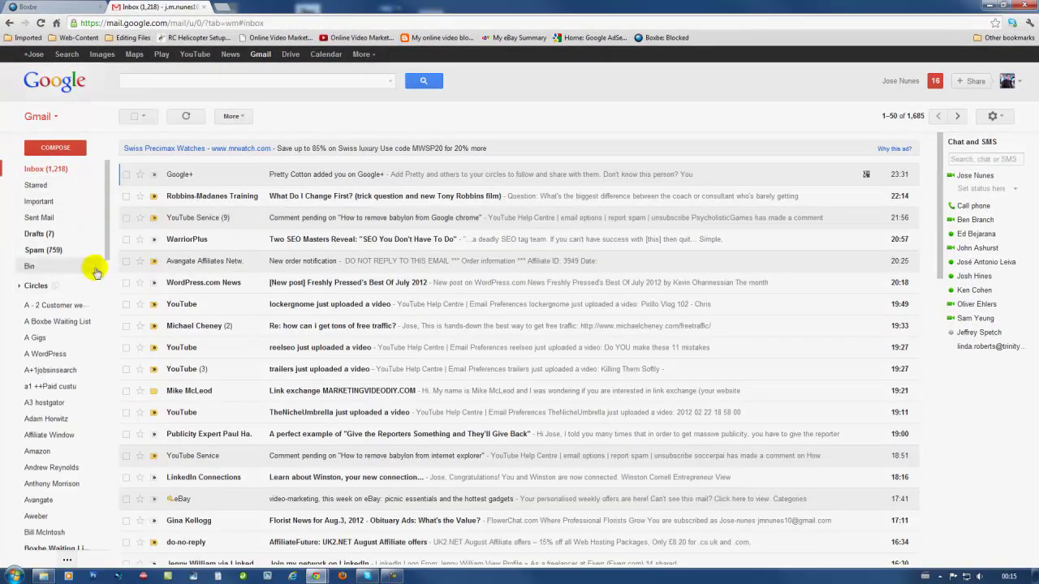
{"action": "left_click", "coordinate": [51, 250]}
{"action": "scroll", "coordinate": [246, 349], "scroll_direction": "down", "scroll_amount": 4}
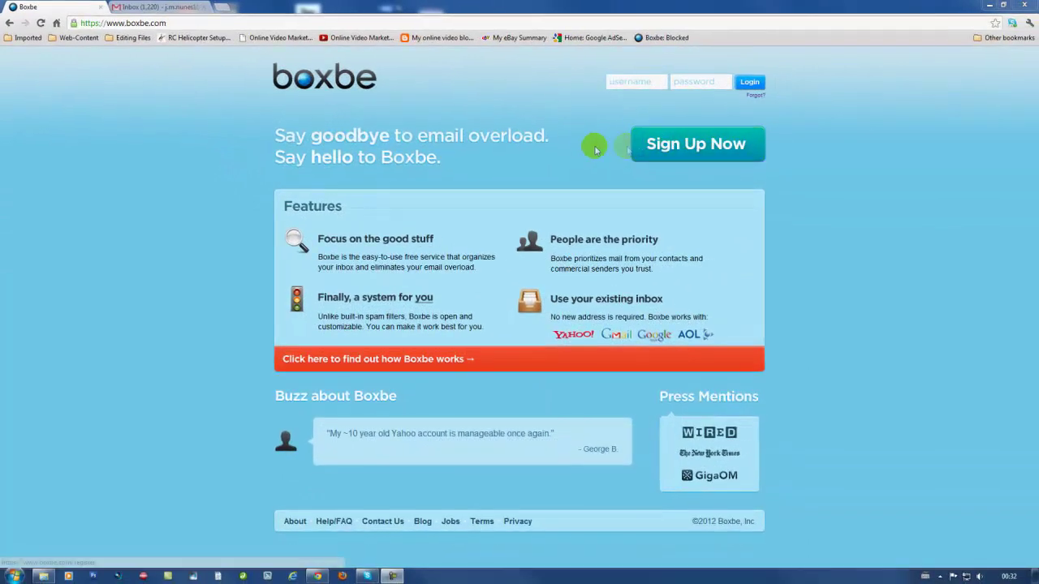
Switch to the Boxbe website, start signing up, agree to the terms of service and privacy policy, and submit the account registration.
{"action": "left_click", "coordinate": [689, 152]}
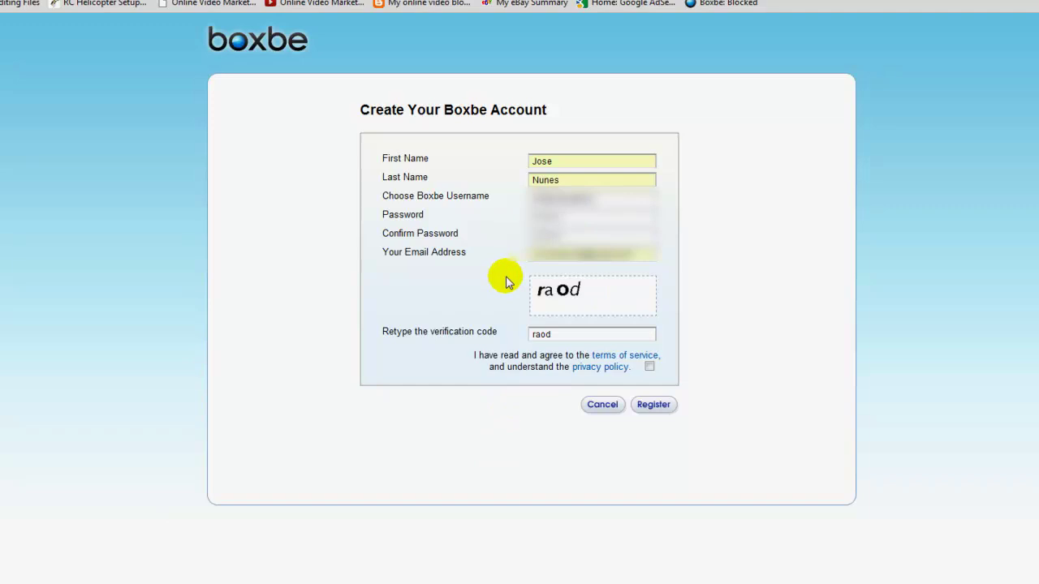
{"action": "left_click", "coordinate": [648, 366]}
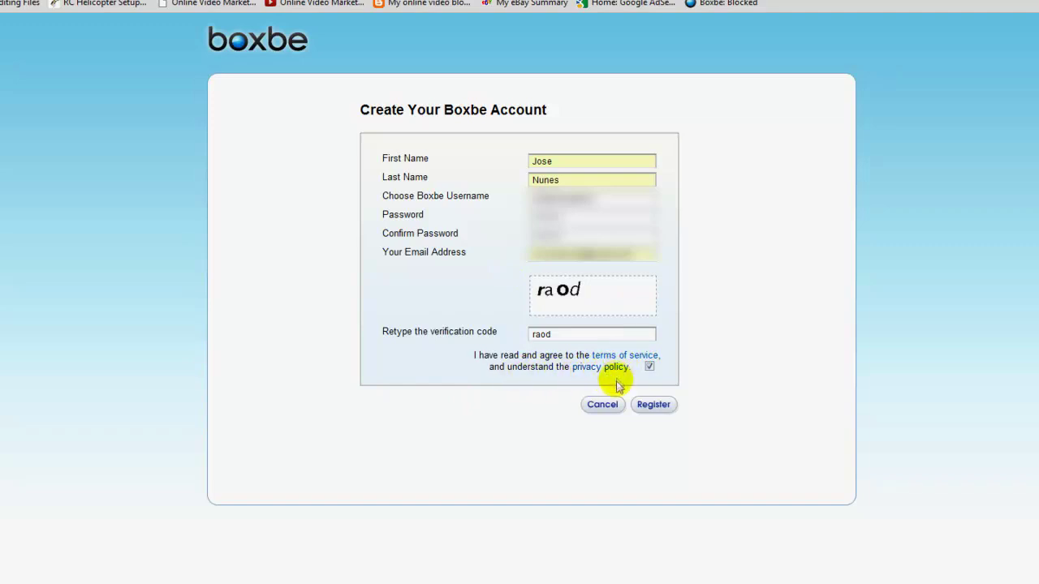
{"action": "left_click", "coordinate": [653, 405]}
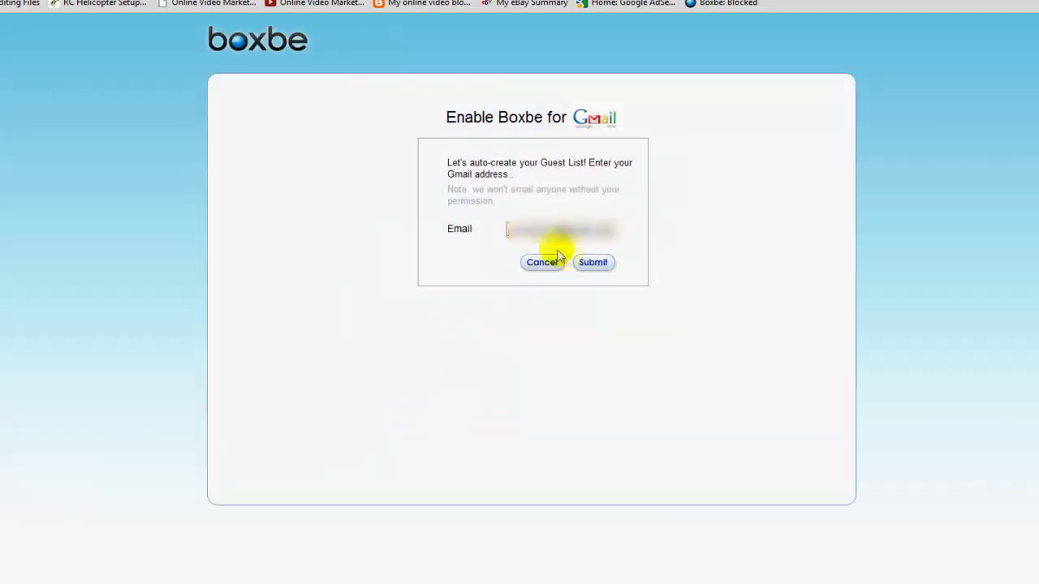
Enable Boxbe for the Gmail address, grant it access to the Google account and skip sending invitations to contacts.
{"action": "left_click", "coordinate": [592, 264]}
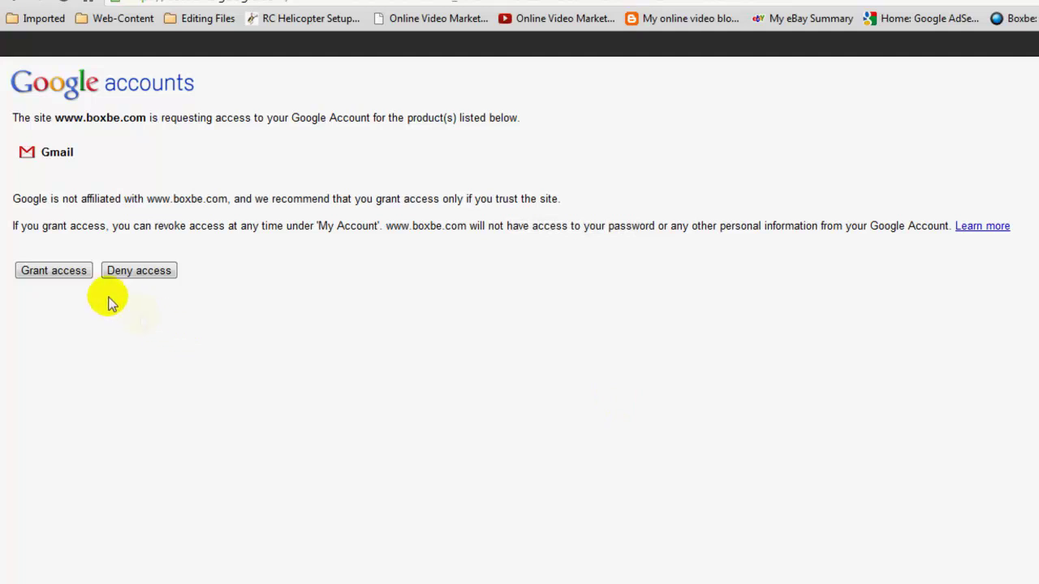
{"action": "left_click", "coordinate": [51, 274]}
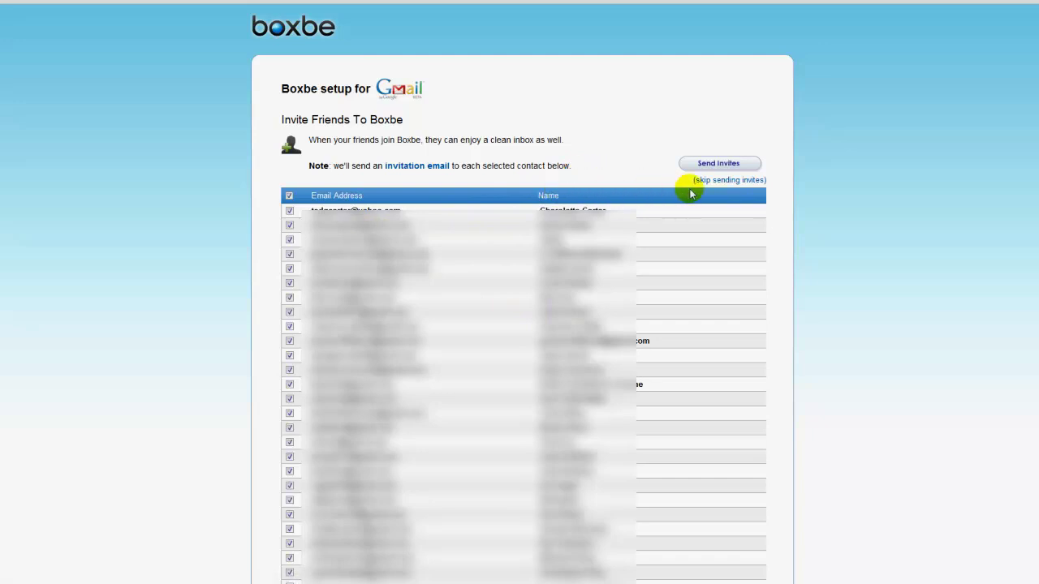
{"action": "left_click", "coordinate": [729, 181]}
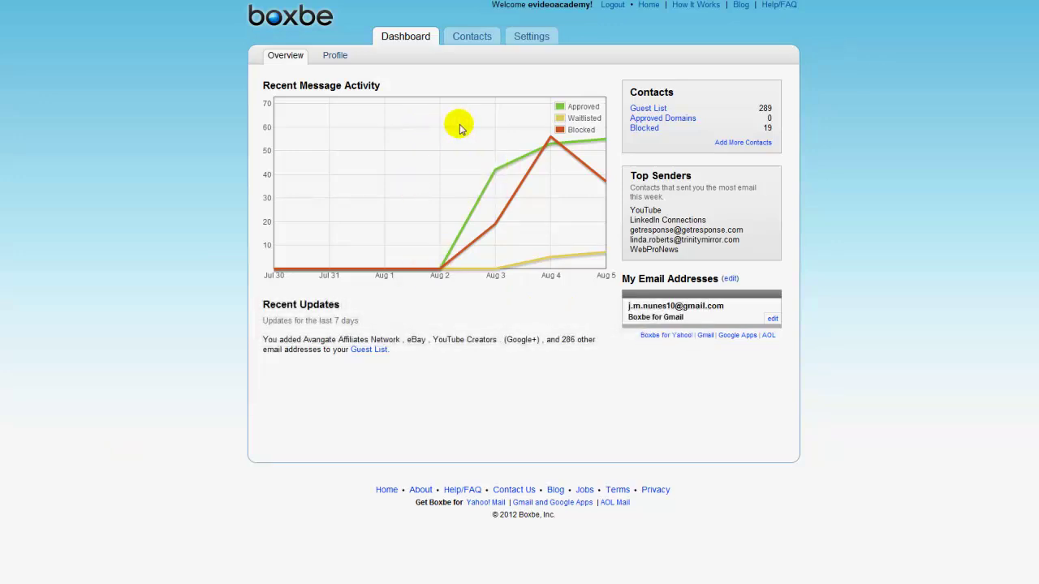
View the Guest List request page settings and open its customized message for editing, leaving the text as it is.
{"action": "left_click", "coordinate": [532, 36]}
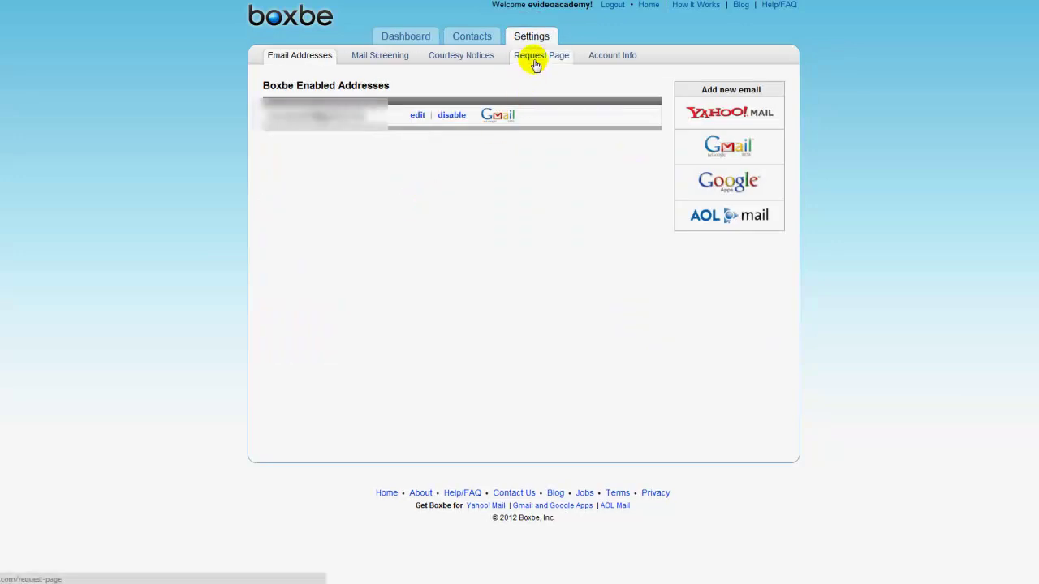
{"action": "left_click", "coordinate": [536, 60]}
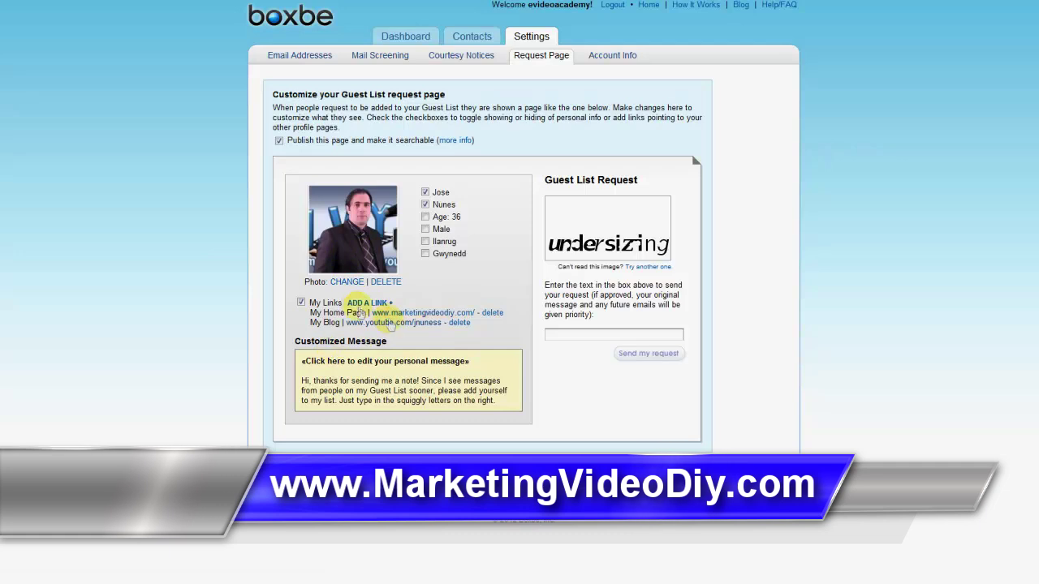
{"action": "left_click", "coordinate": [398, 362]}
{"action": "double_click", "coordinate": [406, 375]}
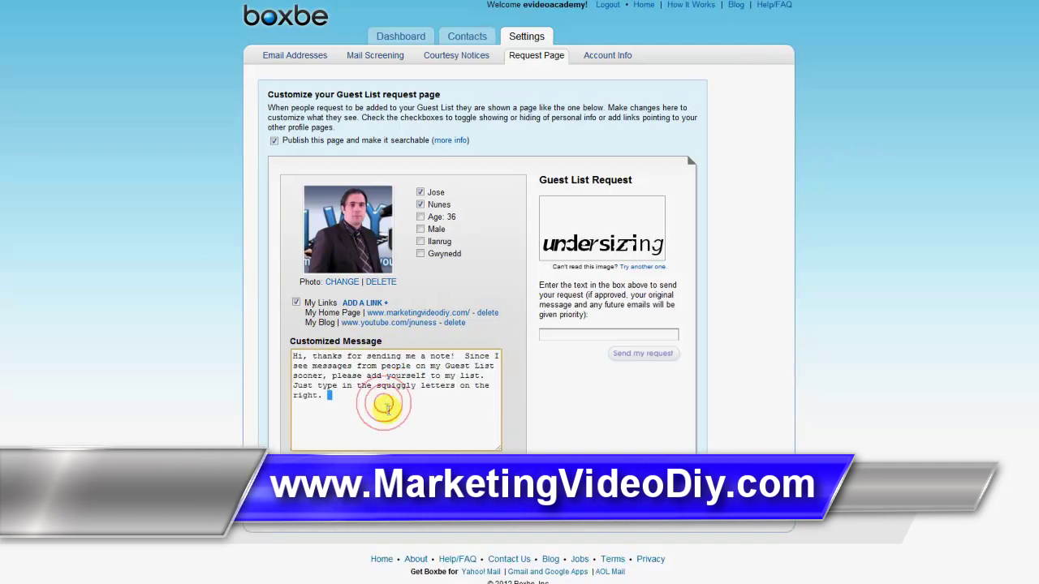
{"action": "left_click", "coordinate": [398, 409]}
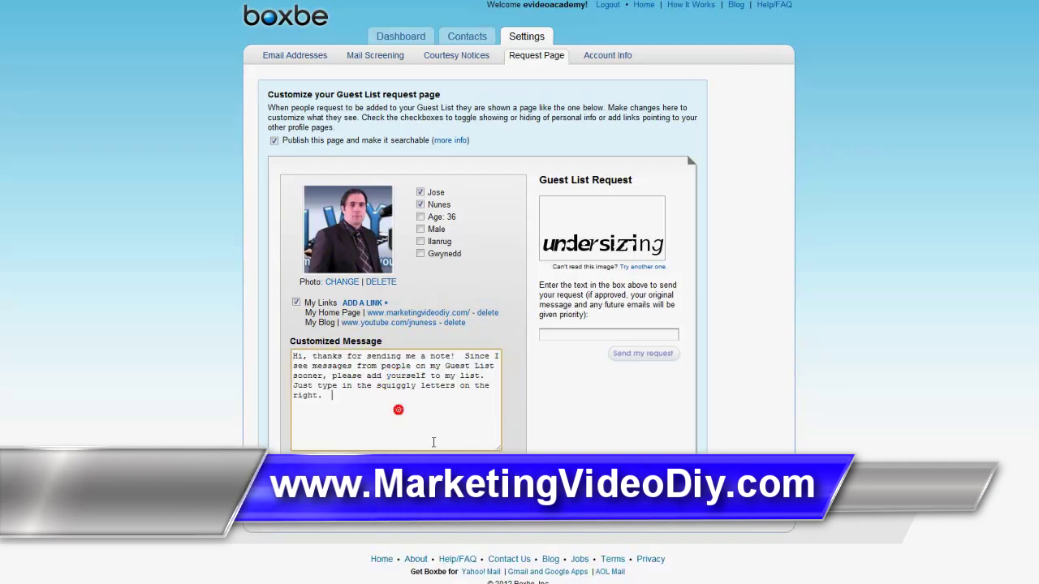
{"action": "left_click", "coordinate": [604, 423]}
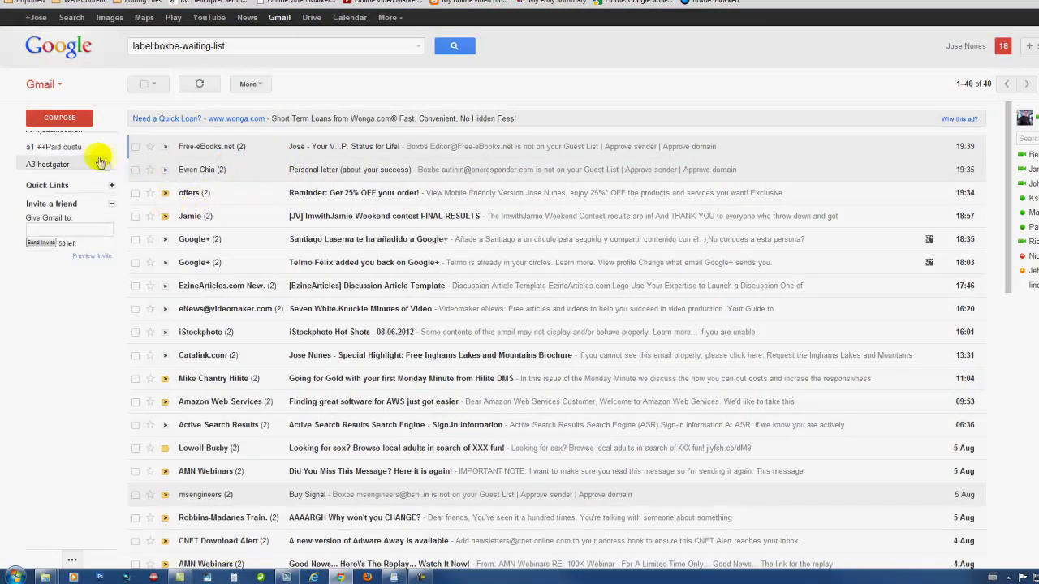
In Gmail's Boxbe waiting list, approve the sender of the GoDaddy 25% off message and confirm its addition to the Guest List.
{"action": "mouse_move", "coordinate": [99, 166]}
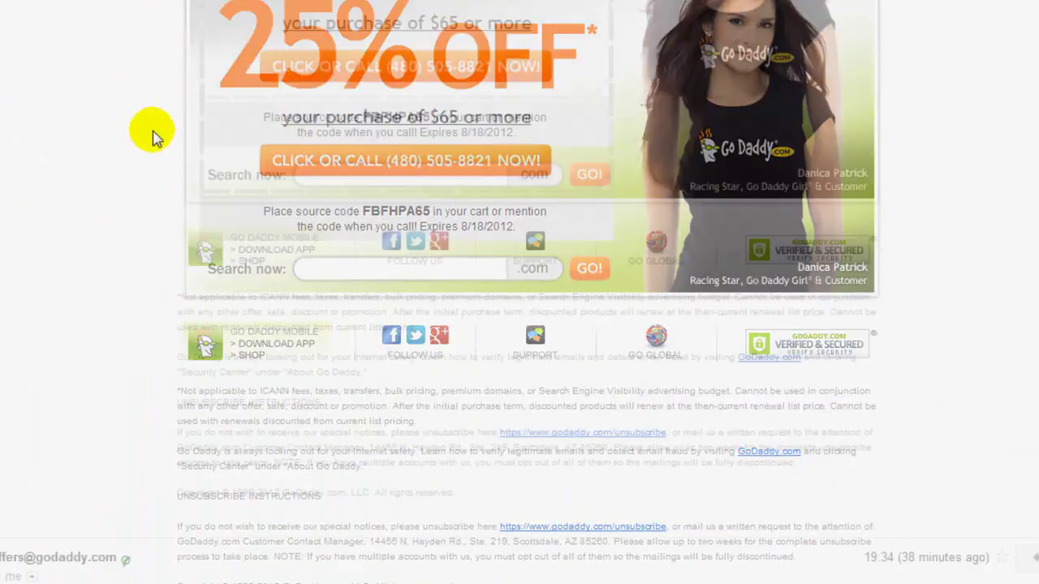
{"action": "scroll", "coordinate": [154, 140], "scroll_direction": "down", "scroll_amount": 3}
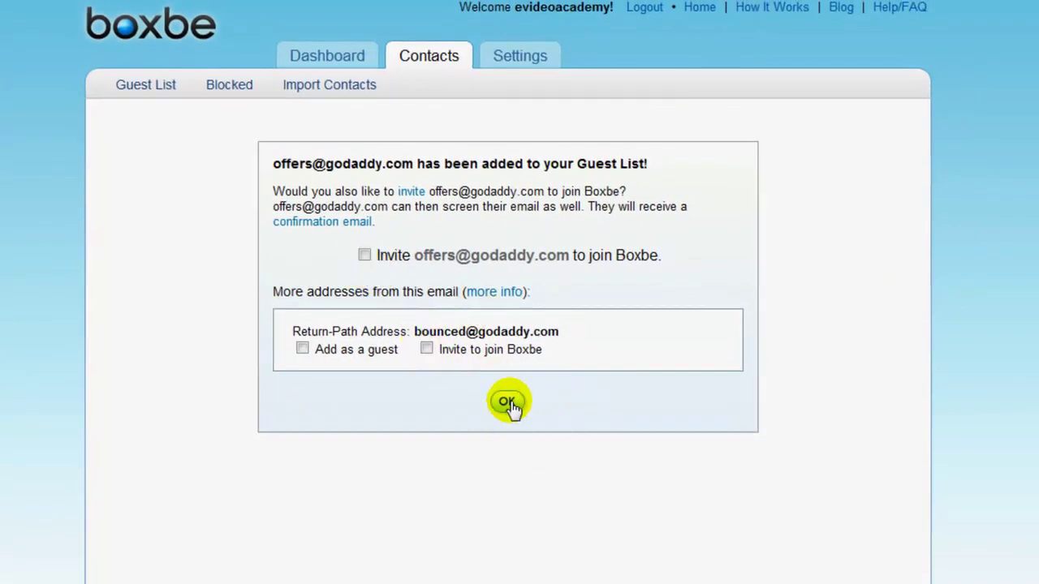
{"action": "left_click", "coordinate": [507, 401]}
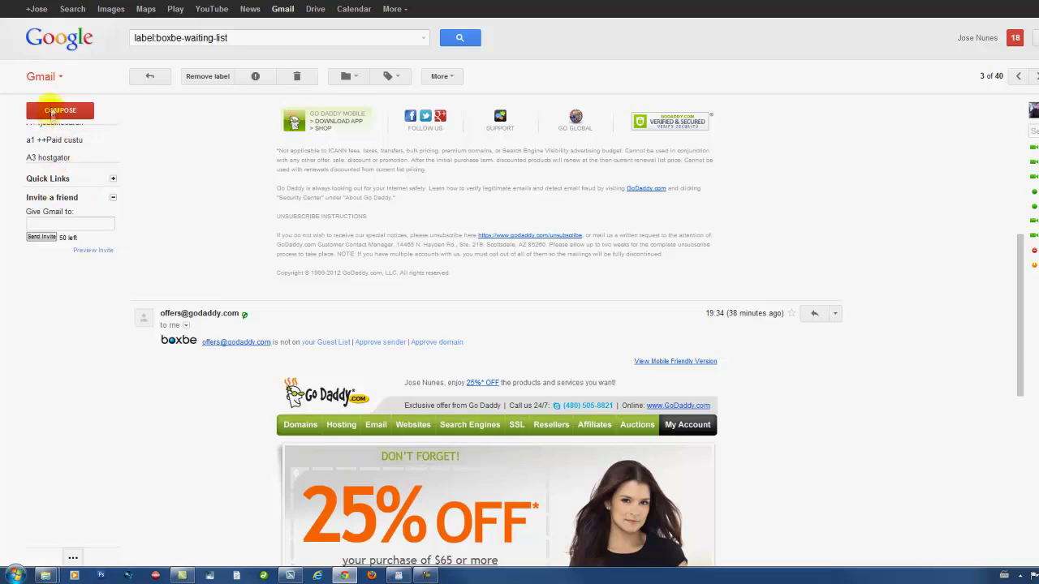
Go back to the Gmail message list and open the Futurednb.net message in the Spam folder.
{"action": "left_click", "coordinate": [148, 75]}
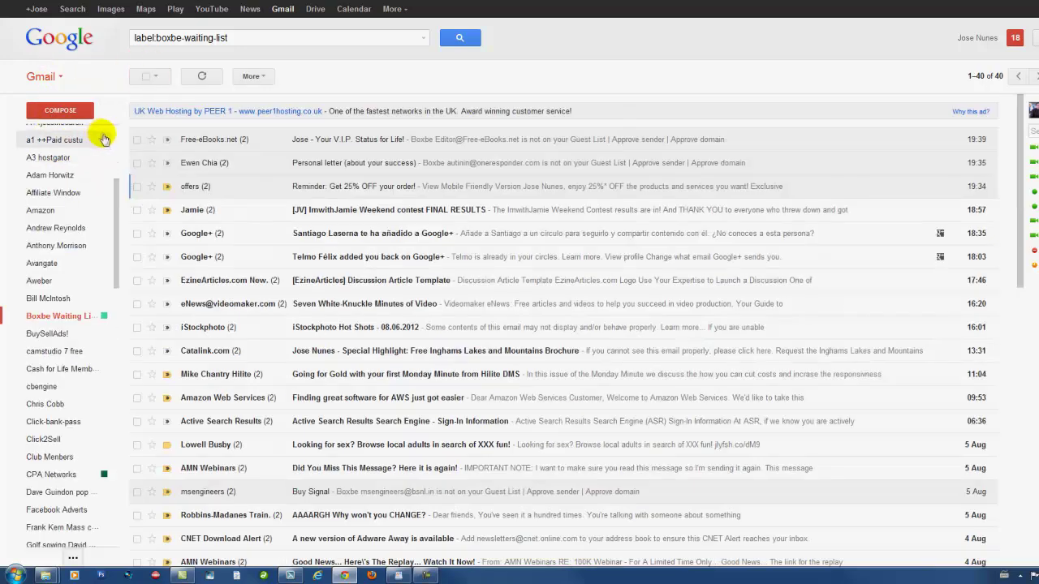
{"action": "scroll", "coordinate": [111, 204], "scroll_direction": "up", "scroll_amount": 3}
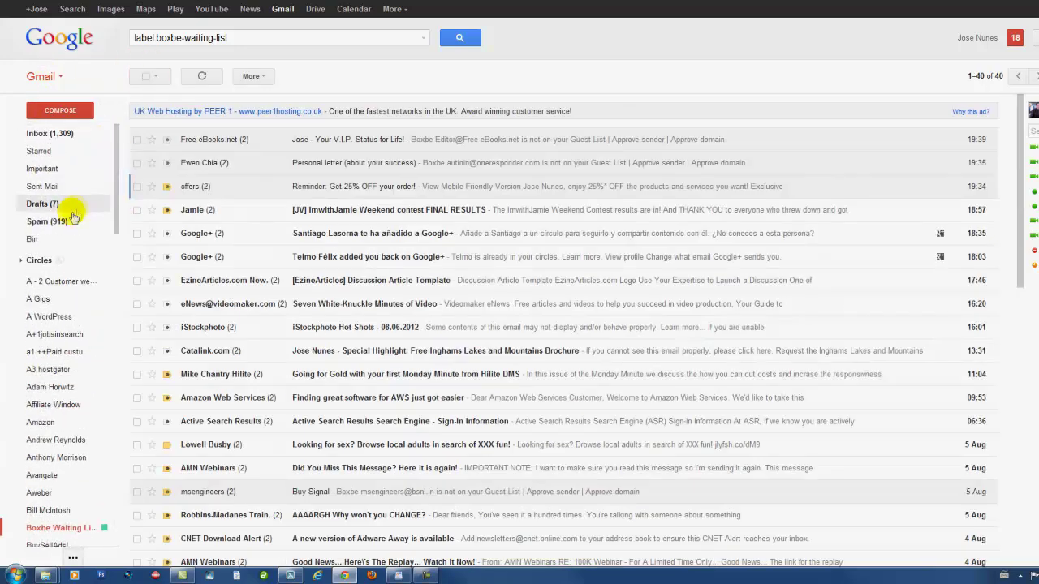
{"action": "left_click", "coordinate": [68, 221]}
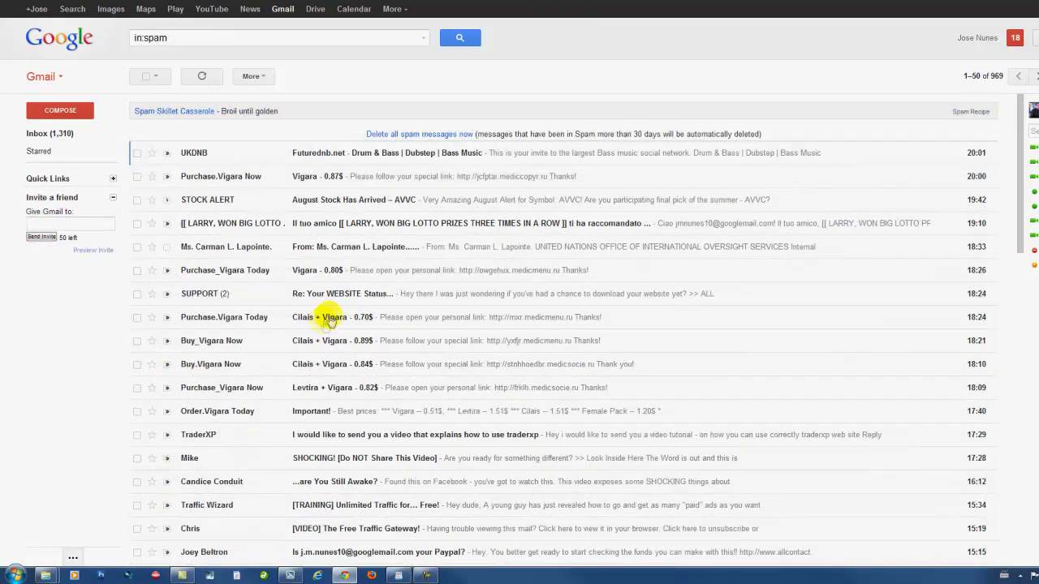
{"action": "left_click", "coordinate": [353, 158]}
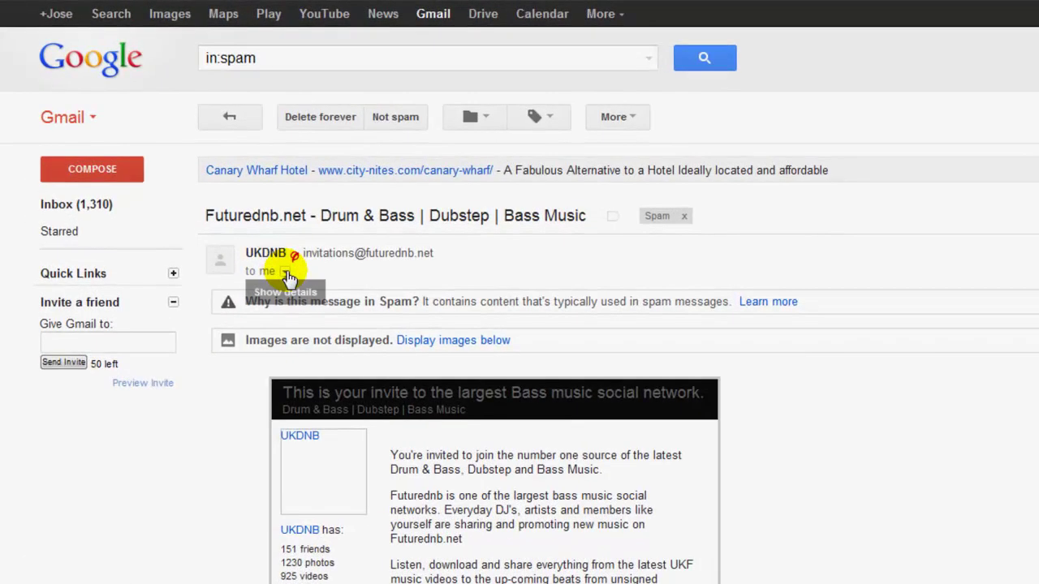
Show the spam message's details and copy the sender's email address from the From line.
{"action": "left_click", "coordinate": [261, 251]}
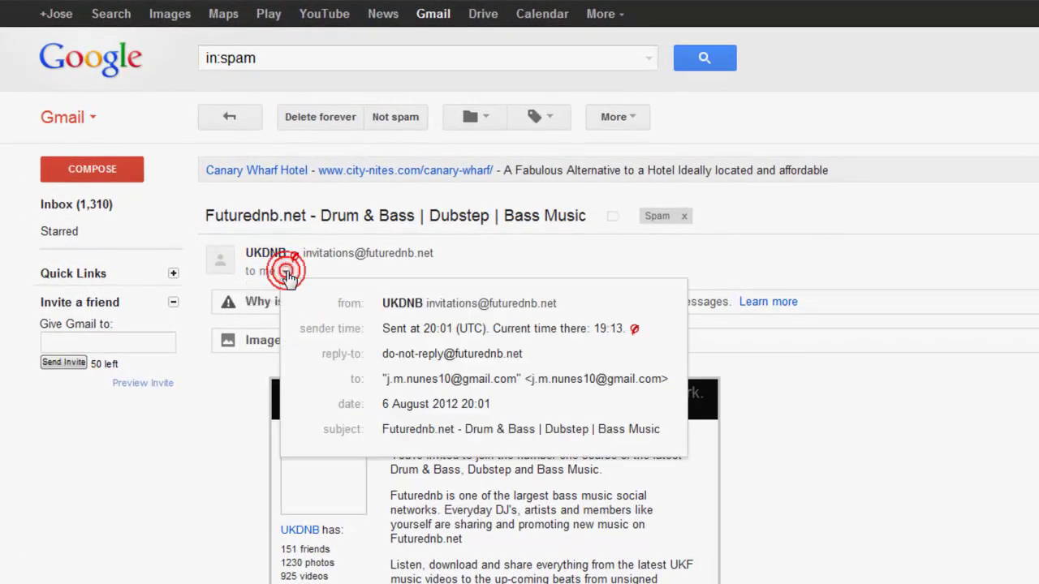
{"action": "double_click", "coordinate": [523, 357]}
{"action": "left_click_drag", "start_coordinate": [524, 357], "coordinate": [387, 359]}
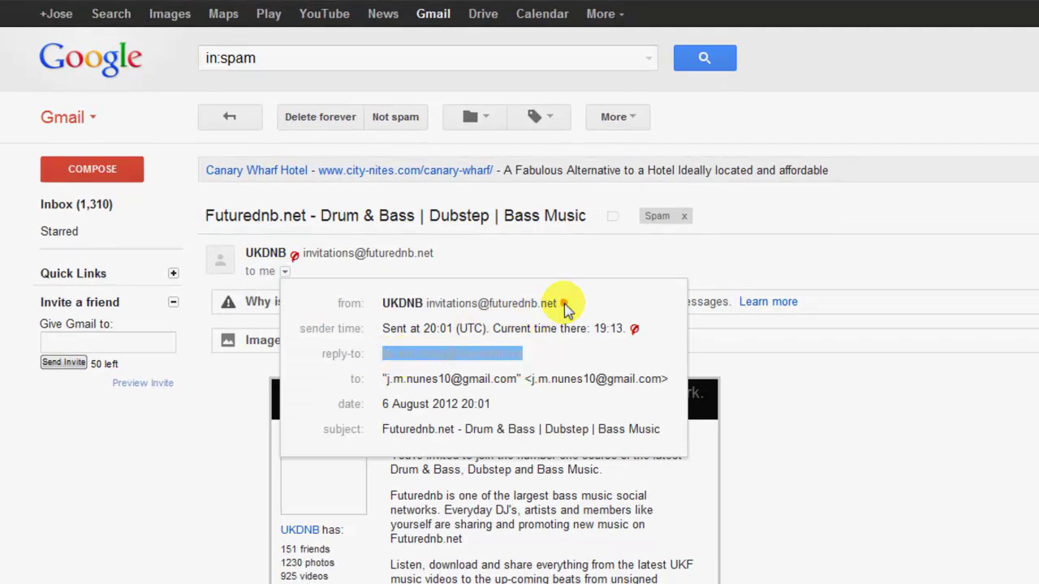
{"action": "left_click_drag", "start_coordinate": [566, 303], "coordinate": [452, 307]}
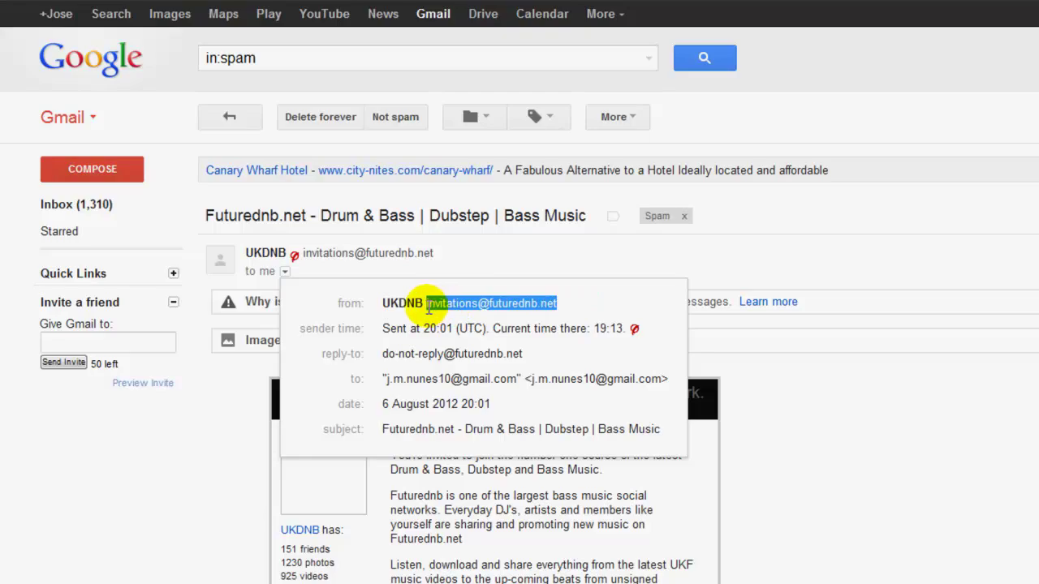
{"action": "right_click", "coordinate": [462, 307]}
{"action": "left_click", "coordinate": [503, 320]}
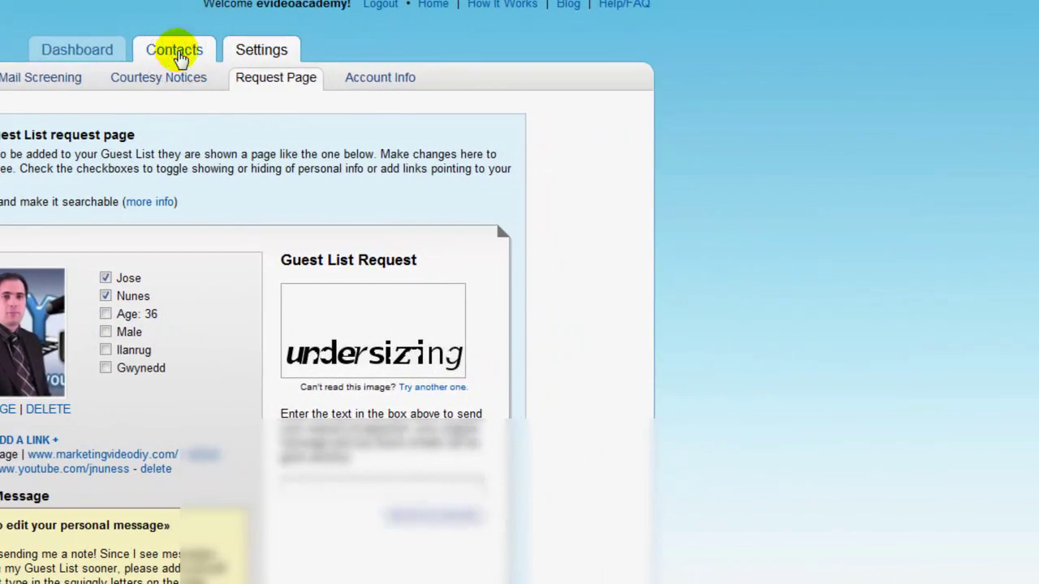
Switch to Boxbe and search the blocked contacts for the copied sender address.
{"action": "left_click", "coordinate": [174, 53]}
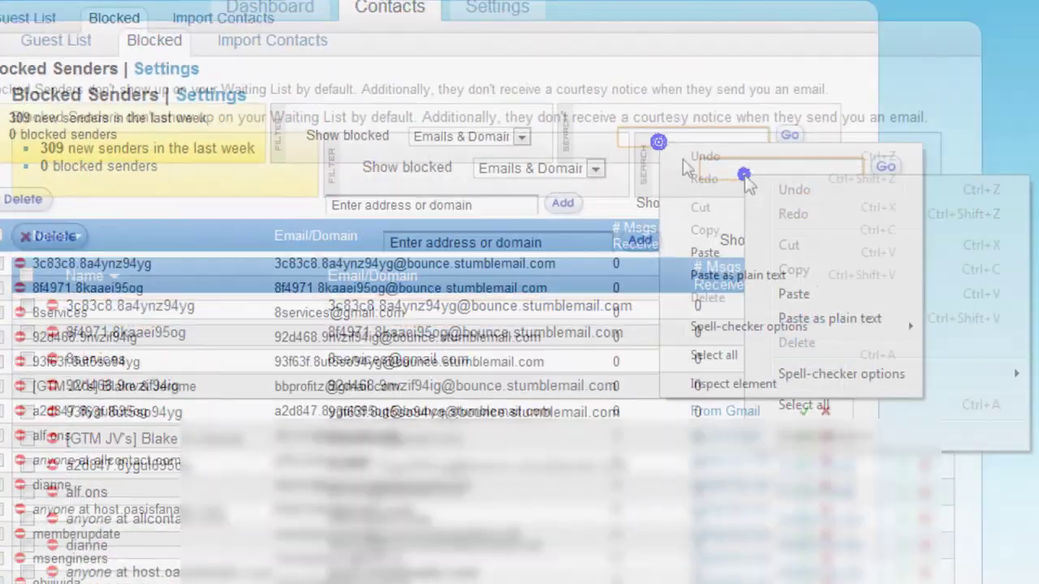
{"action": "left_click", "coordinate": [793, 294]}
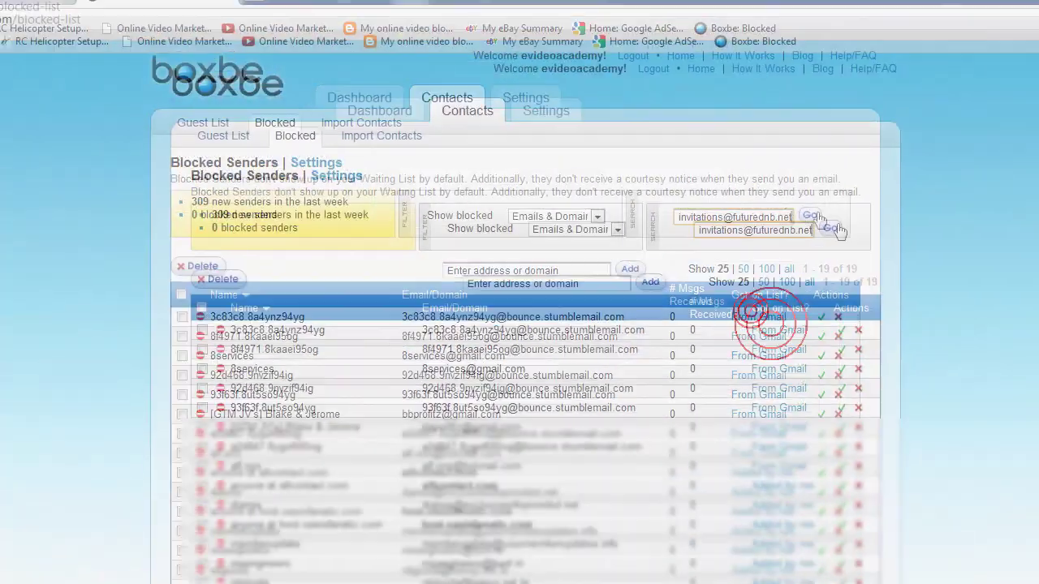
{"action": "left_click", "coordinate": [885, 166]}
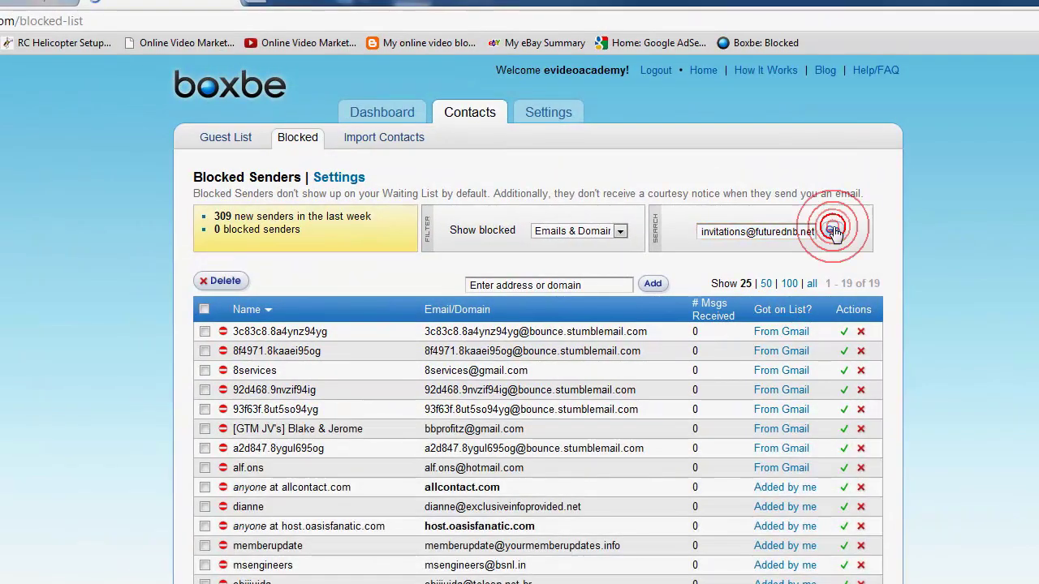
Add the copied sender address to the Boxbe blocked senders list.
{"action": "left_click", "coordinate": [761, 270]}
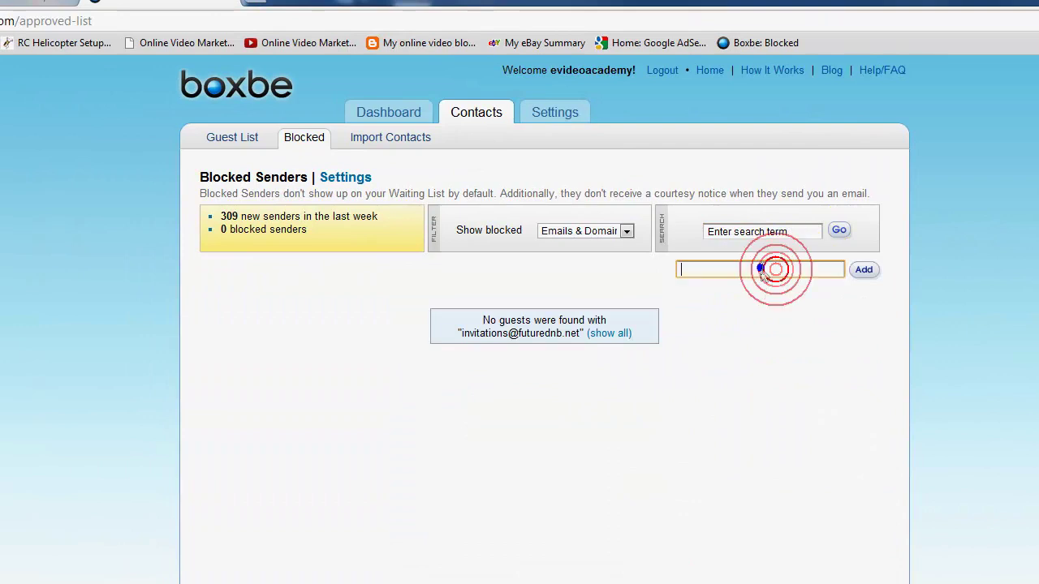
{"action": "right_click", "coordinate": [716, 269]}
{"action": "left_click", "coordinate": [800, 353]}
{"action": "left_click", "coordinate": [863, 270]}
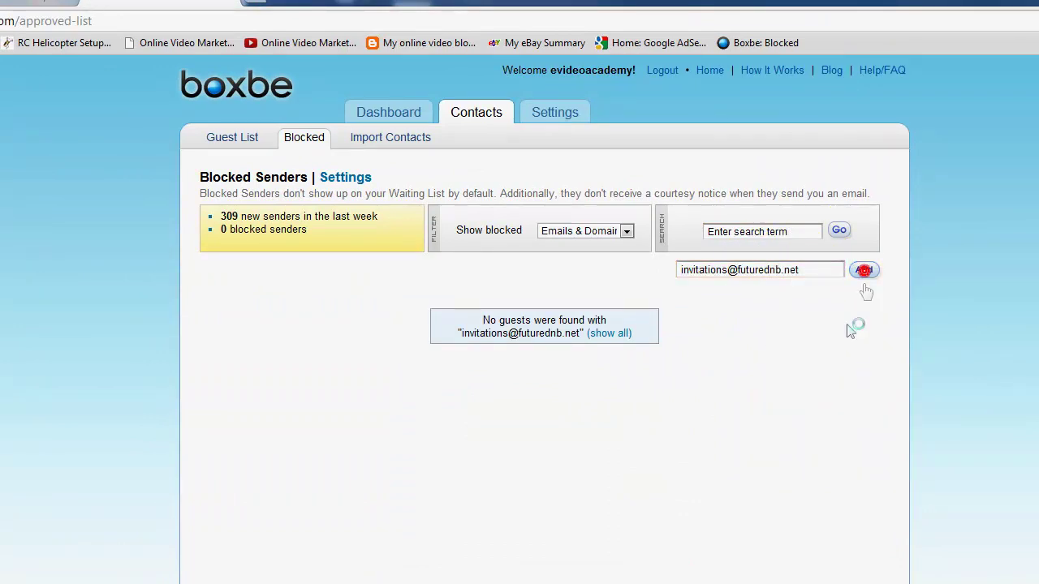